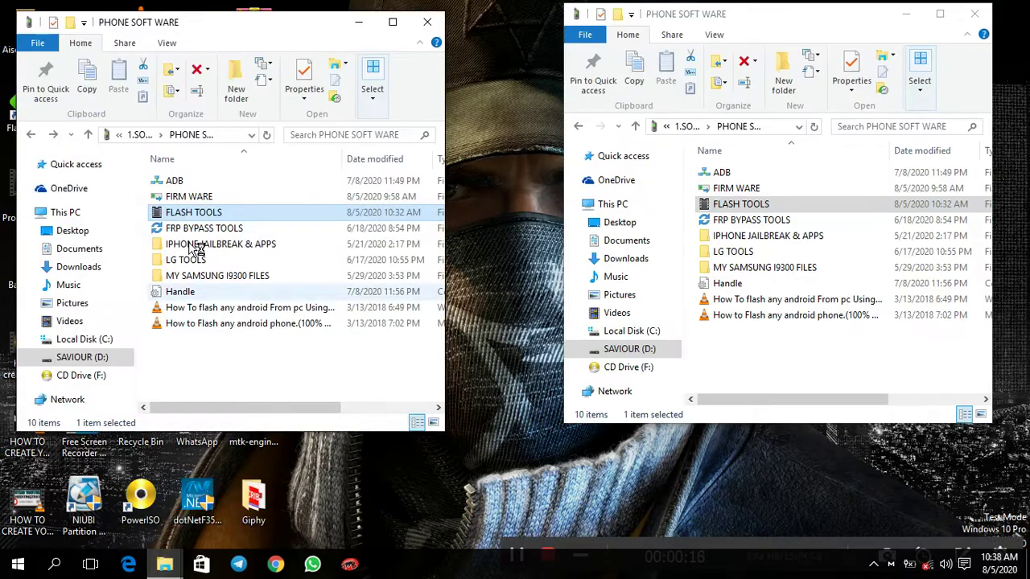
- Open the FLASH TOOLS folder and start the driver setup from its (Dhtechzone)Miracle Driver Installation subfolder
drag(229, 214, 223, 216)
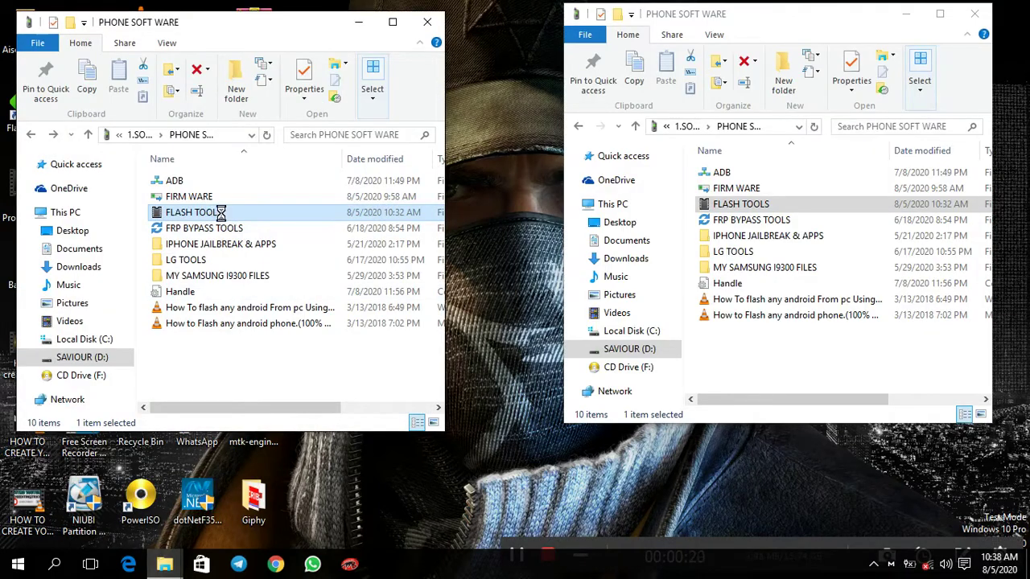
double_click(225, 215)
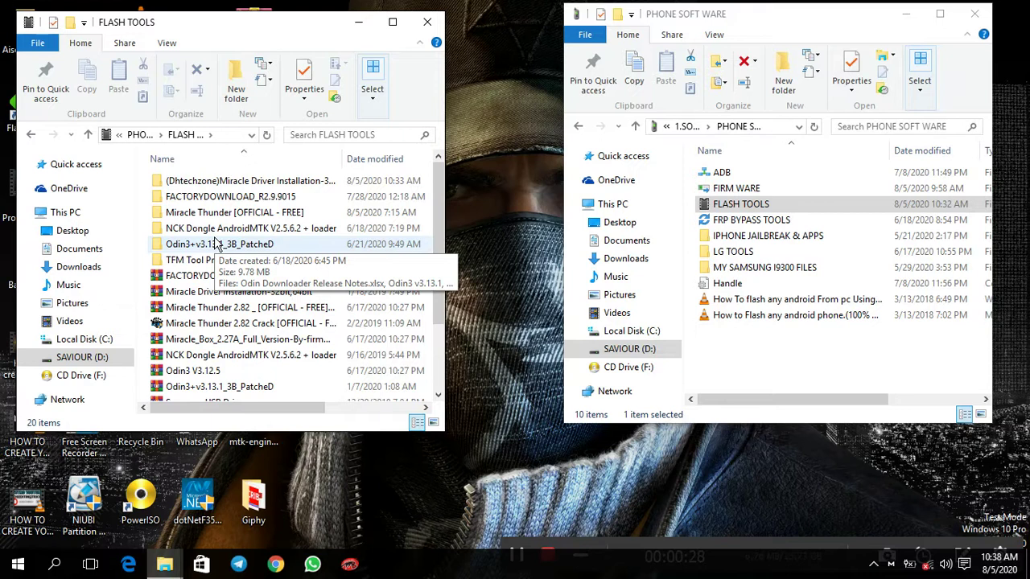
click(197, 291)
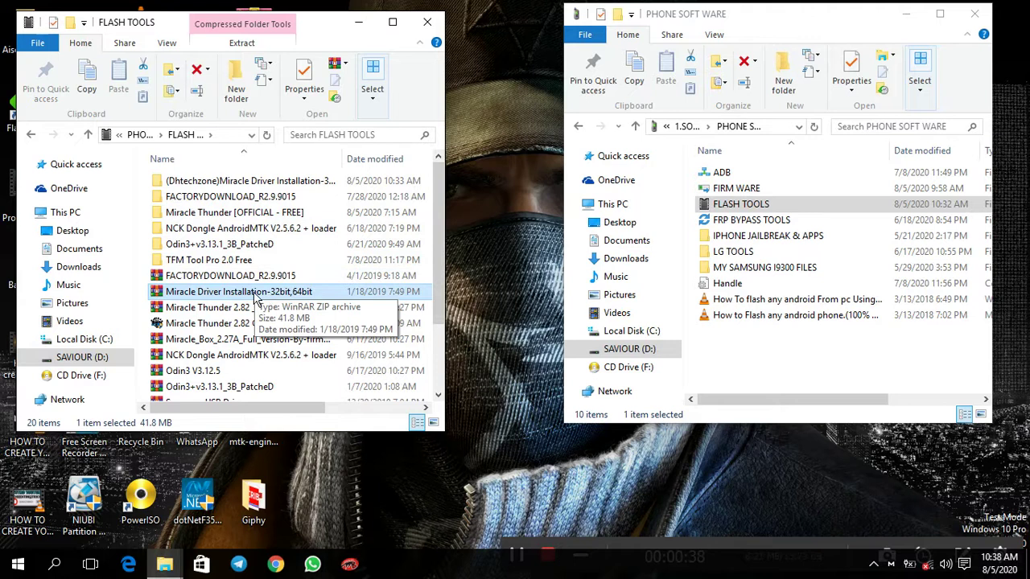
click(266, 184)
double_click(265, 184)
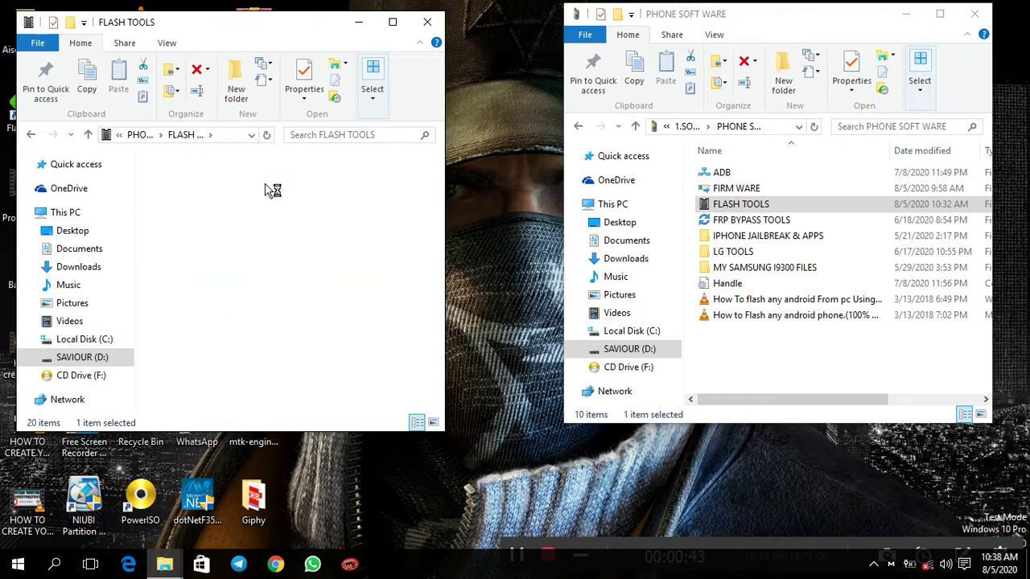
click(244, 184)
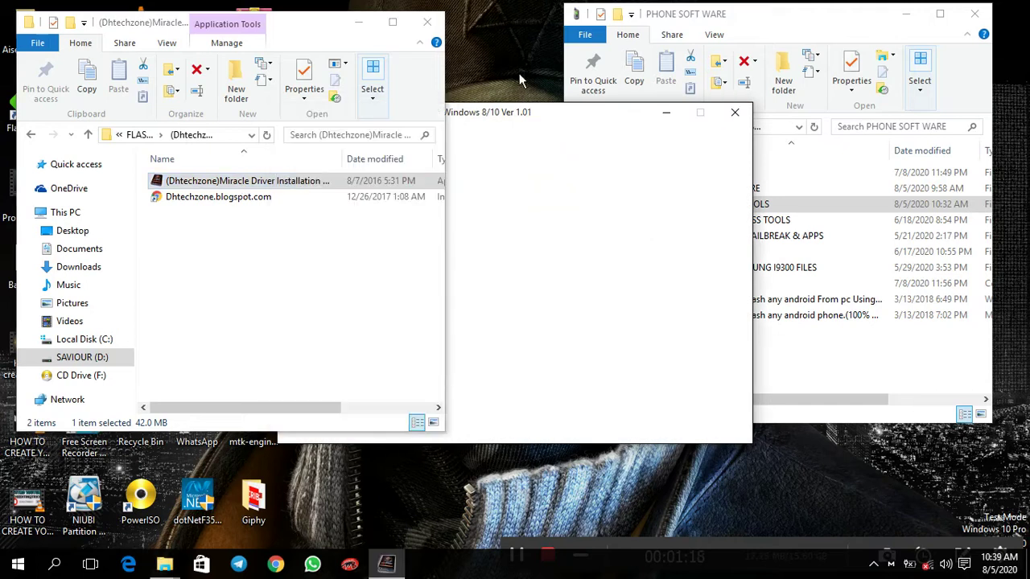
- Agree to the Miracle driver setup's licence terms, view the available driver installation options, and exit the setup
click(496, 118)
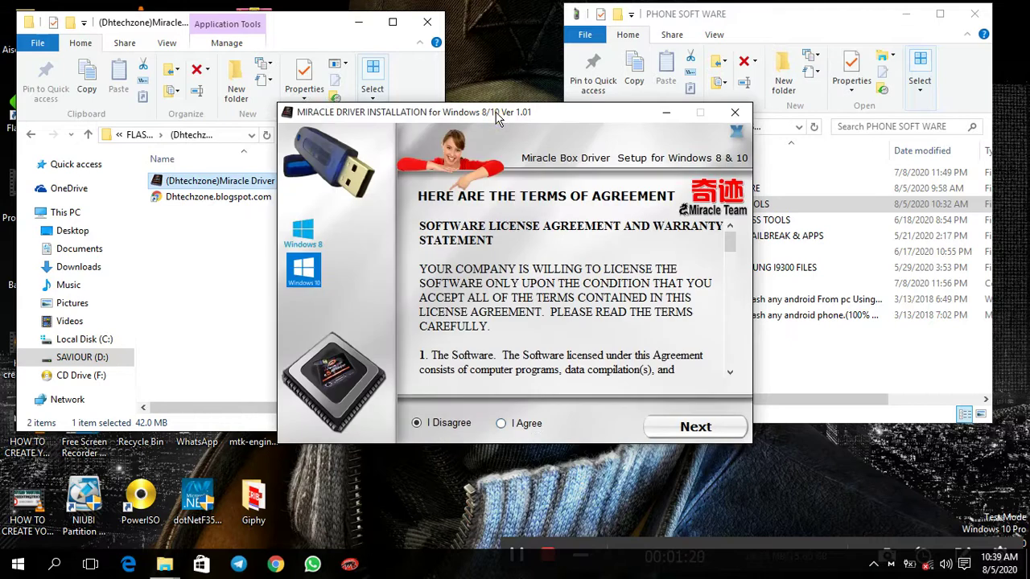
click(527, 430)
click(690, 438)
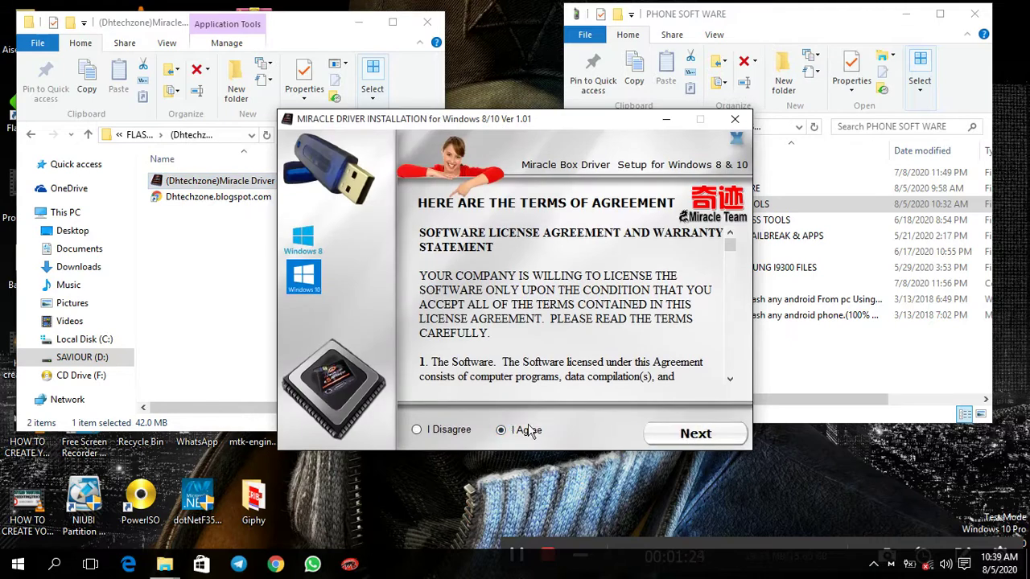
click(696, 440)
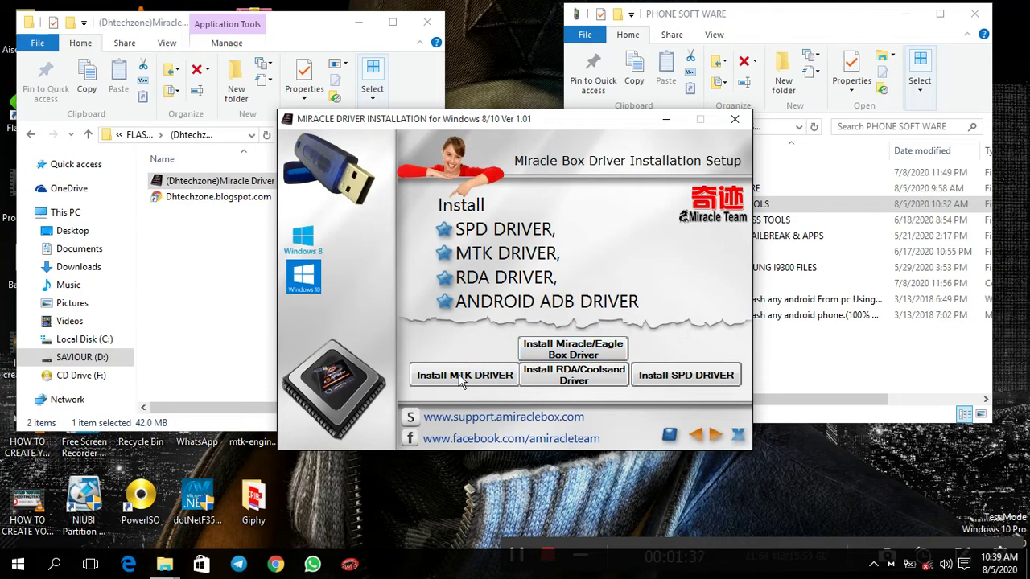
click(739, 434)
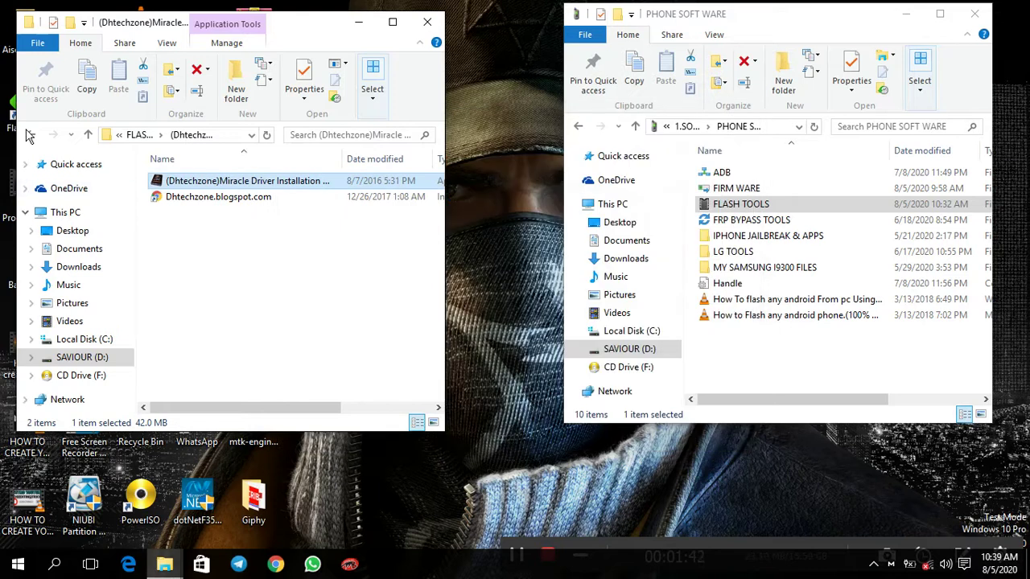
- Return to the FLASH TOOLS folder and extract the SP_Flash_Tool_v5.1824_Win archive into a folder of the same name
click(29, 135)
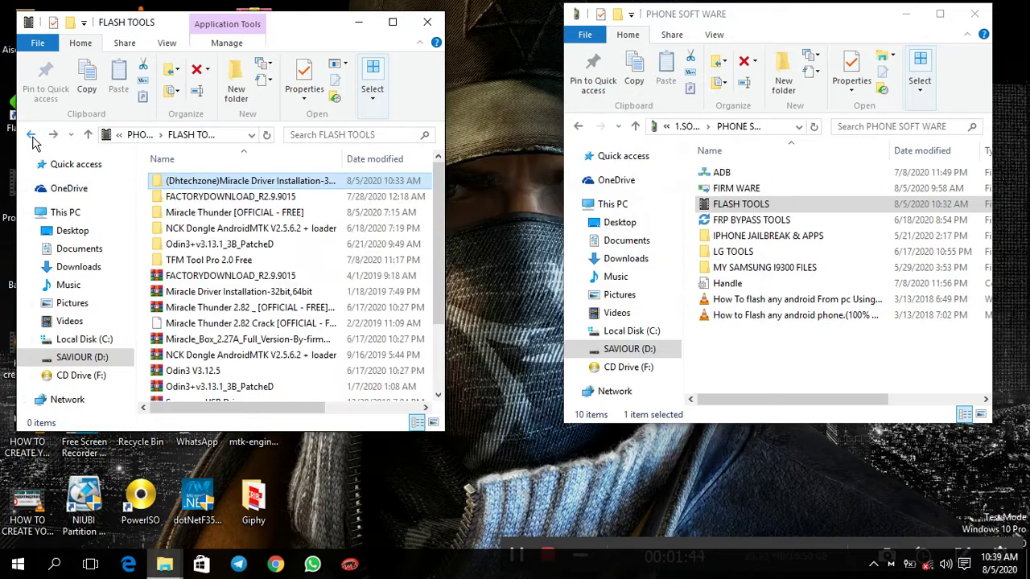
drag(437, 276, 437, 341)
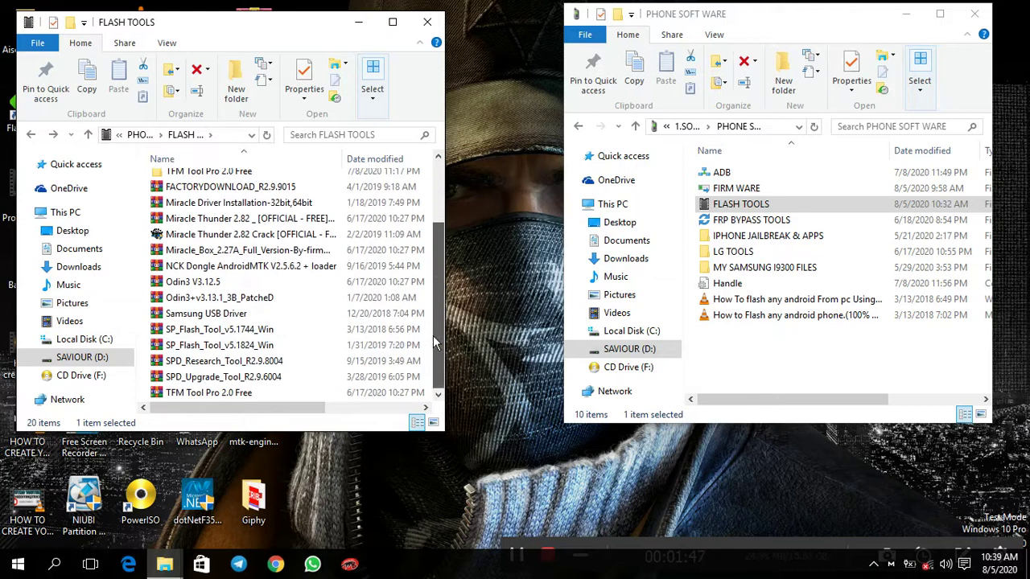
click(208, 344)
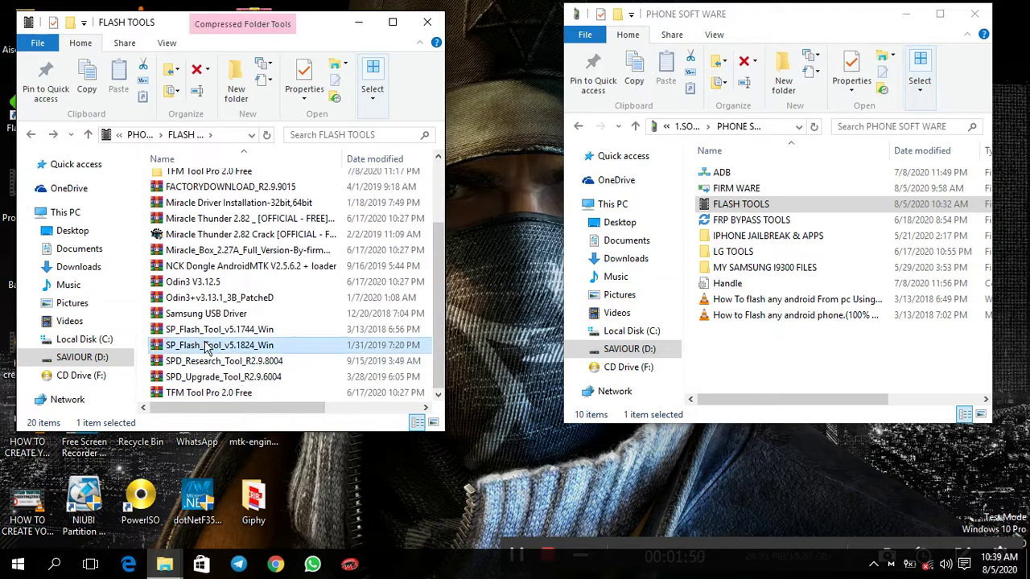
right_click(206, 345)
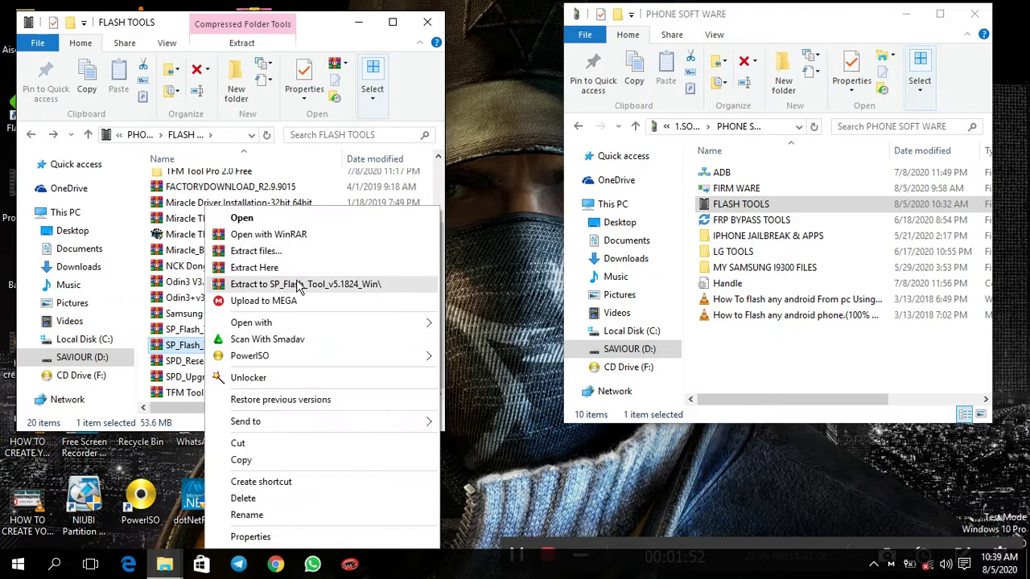
click(299, 285)
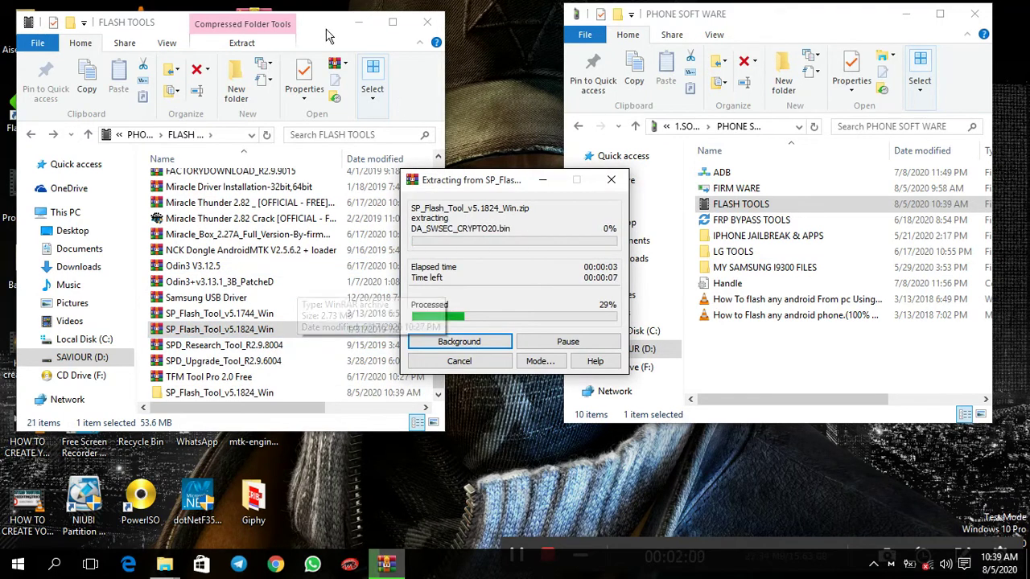
click(437, 266)
drag(432, 237, 432, 184)
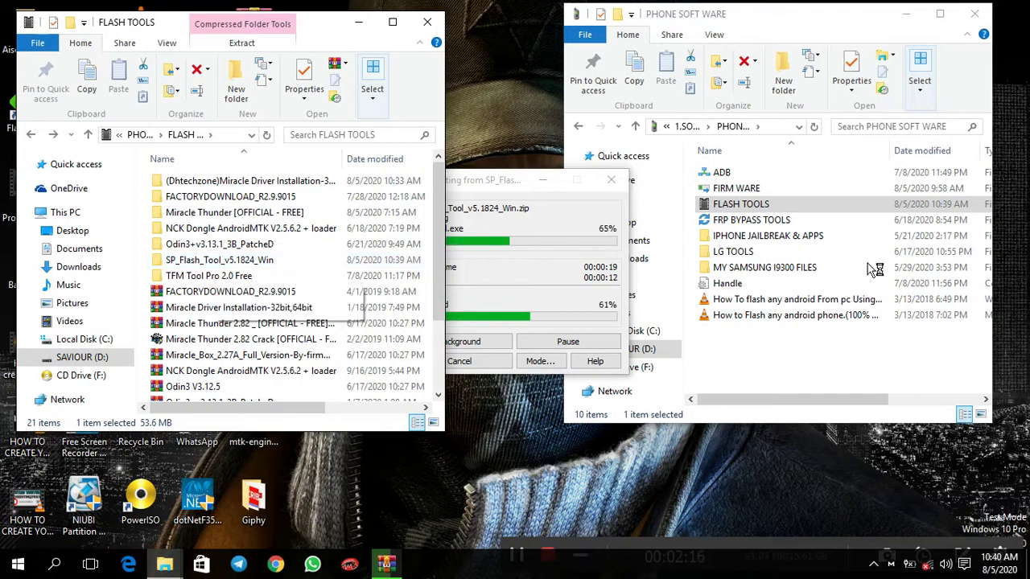
- In the second PHONE SOFT WARE window, open FIRM WARE and go into the Huawei Y360-U82 MT6572_24022016_4.4.2 package's Firmware folder
click(780, 193)
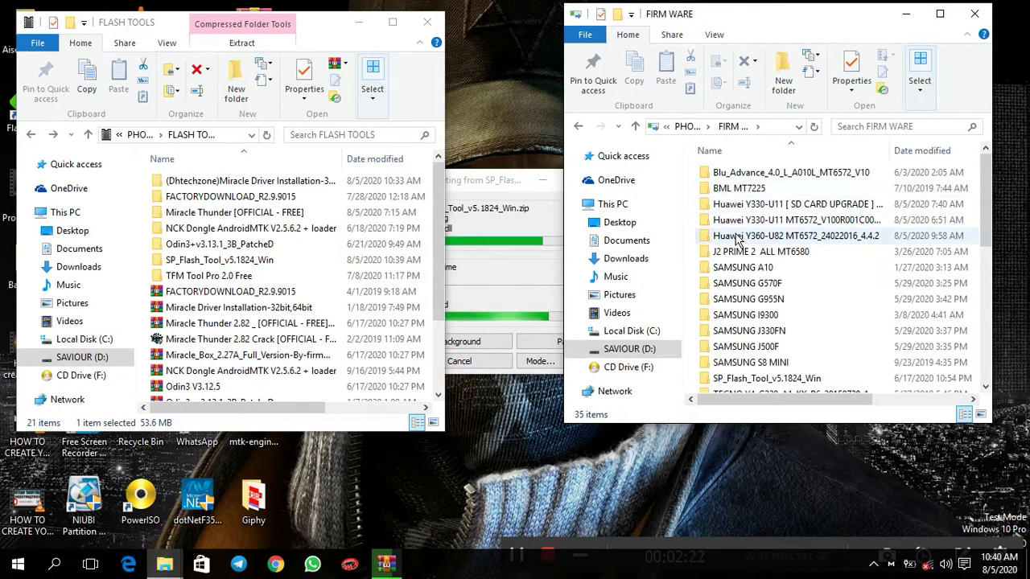
click(742, 238)
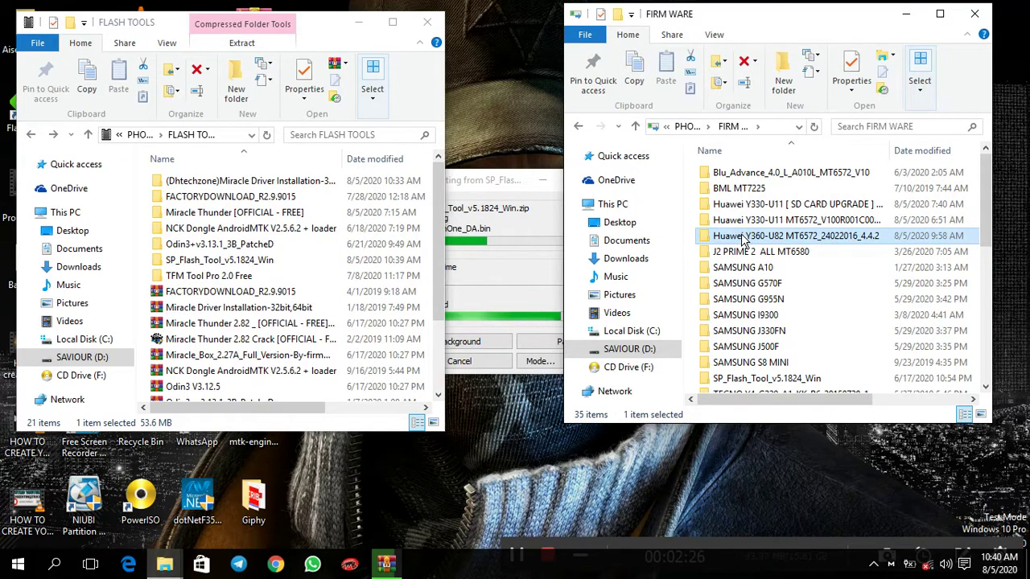
double_click(742, 239)
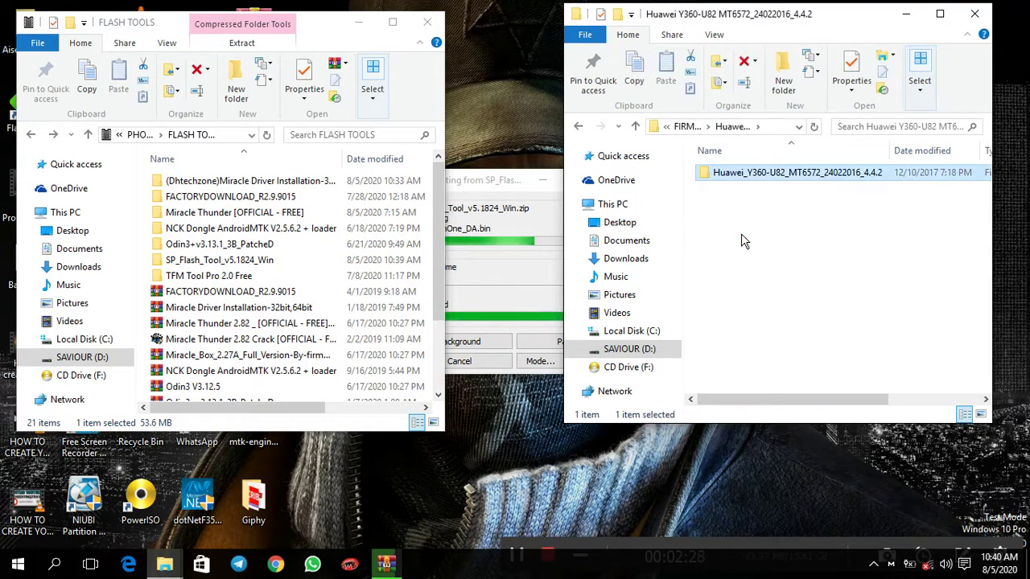
key(Return)
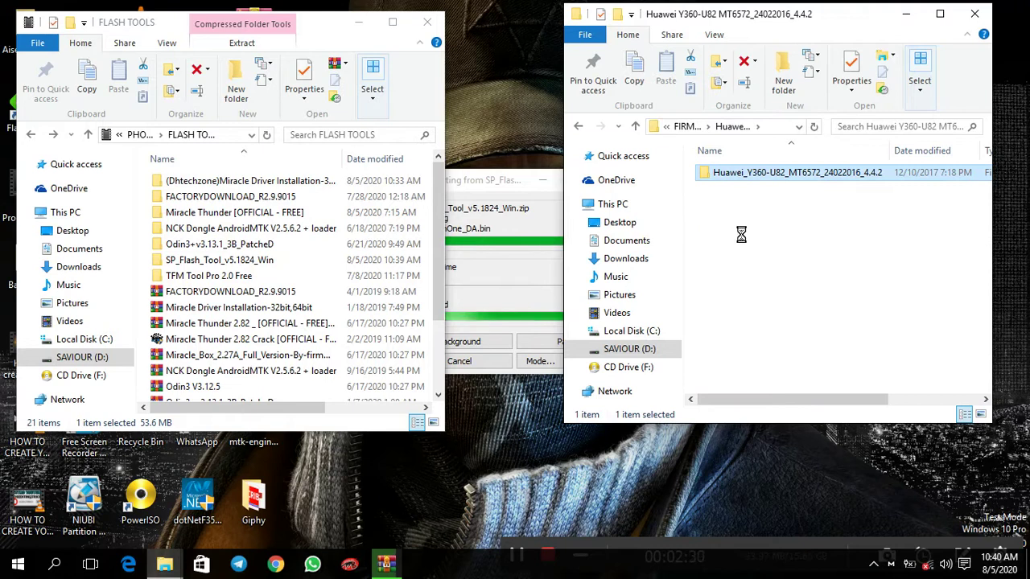
click(746, 190)
double_click(747, 191)
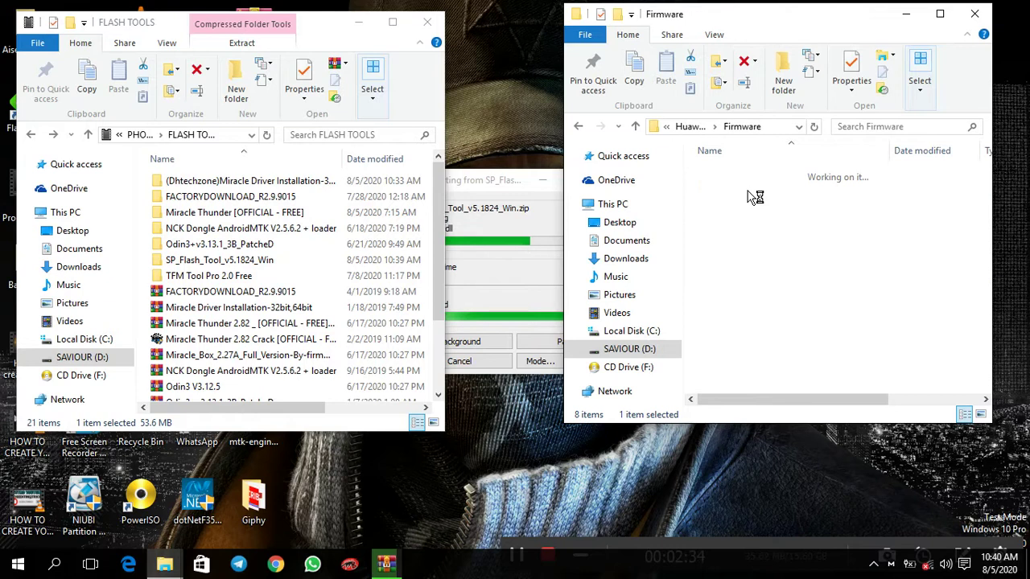
- Select the MT6572_Android_scatter text file in the Firmware folder, keeping its name
click(760, 336)
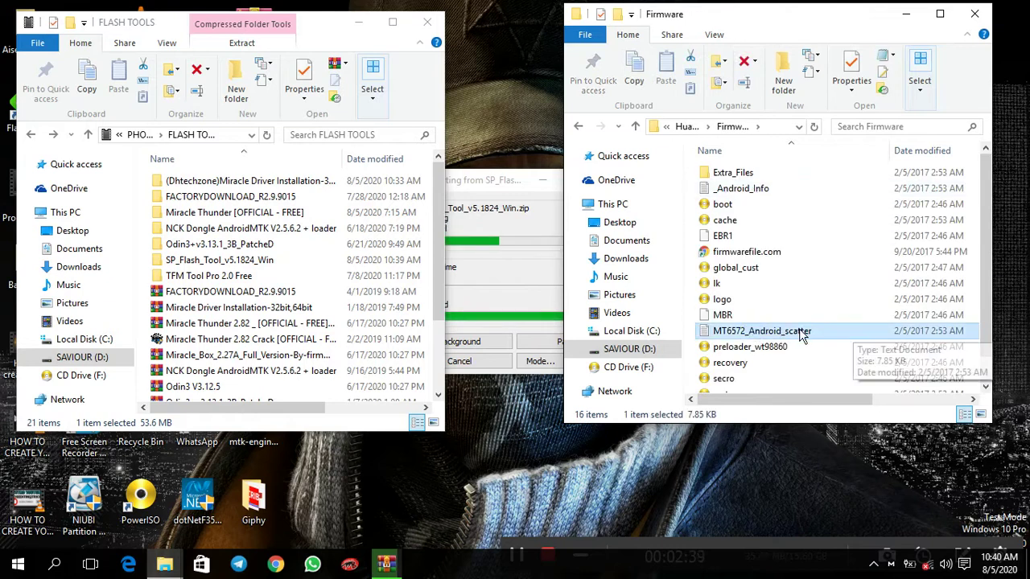
click(857, 333)
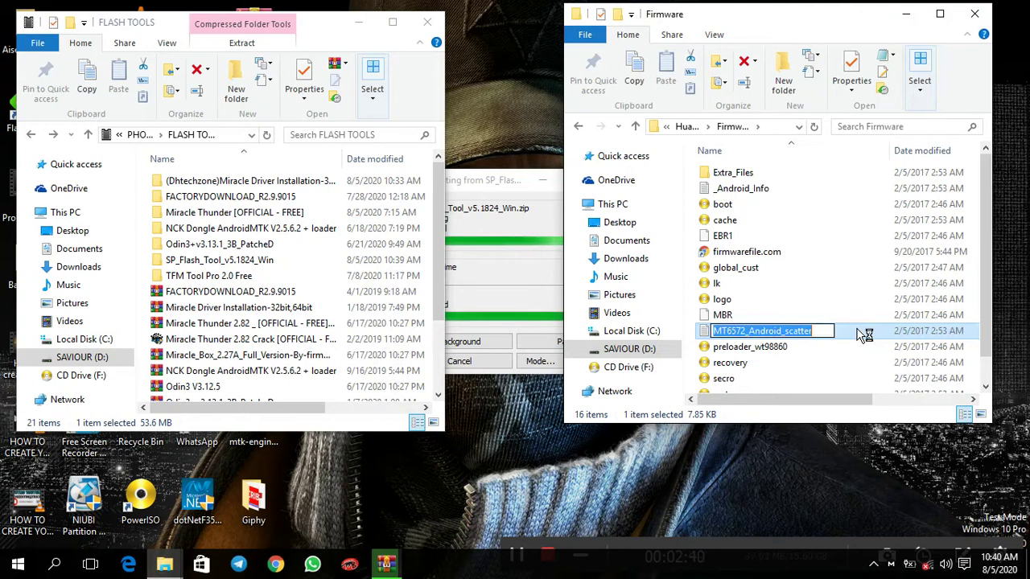
click(858, 333)
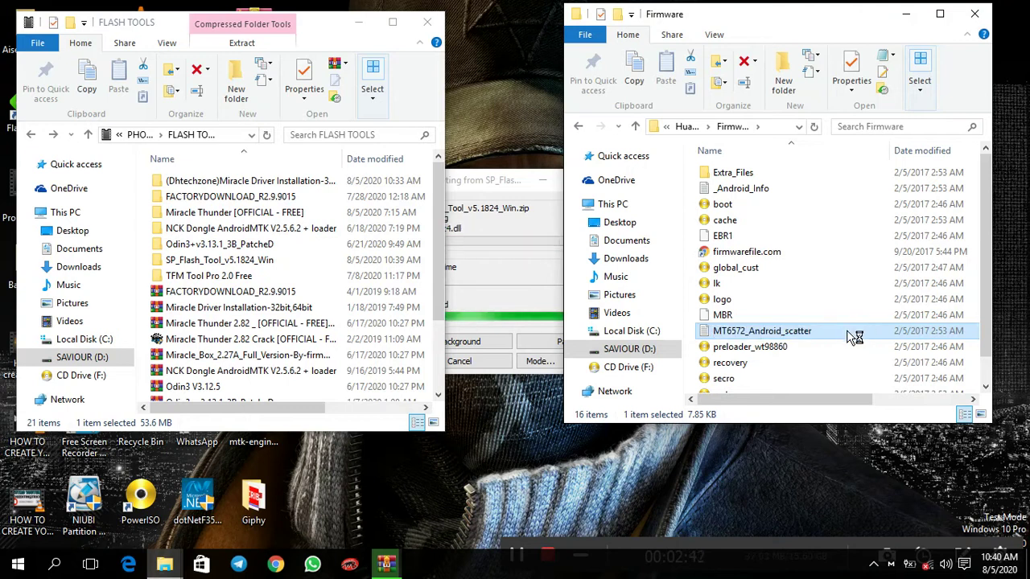
drag(855, 342, 778, 339)
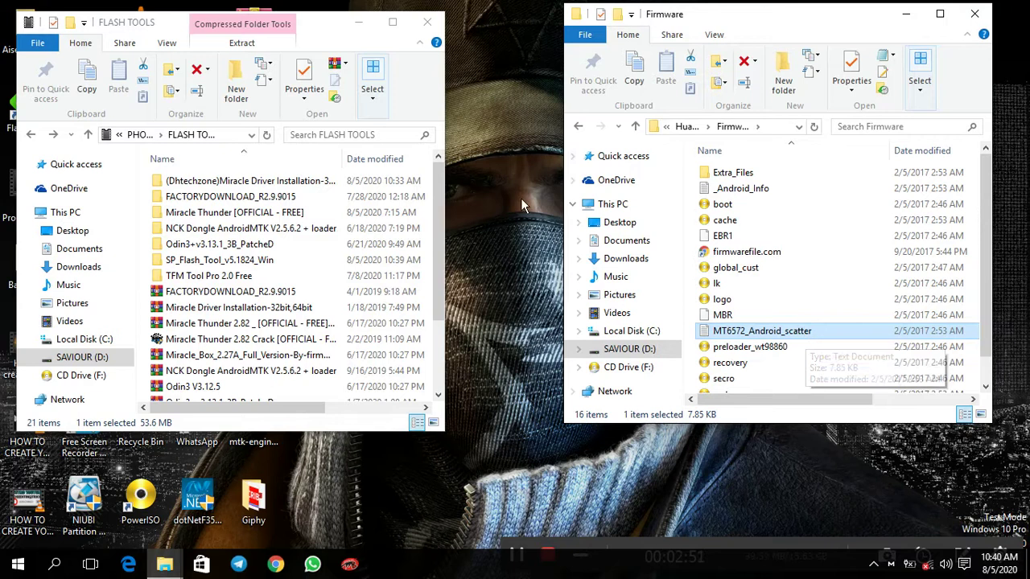
- Open the extracted SP_Flash_Tool_v5.1824_Win folder and the folder of the same name inside it
click(438, 291)
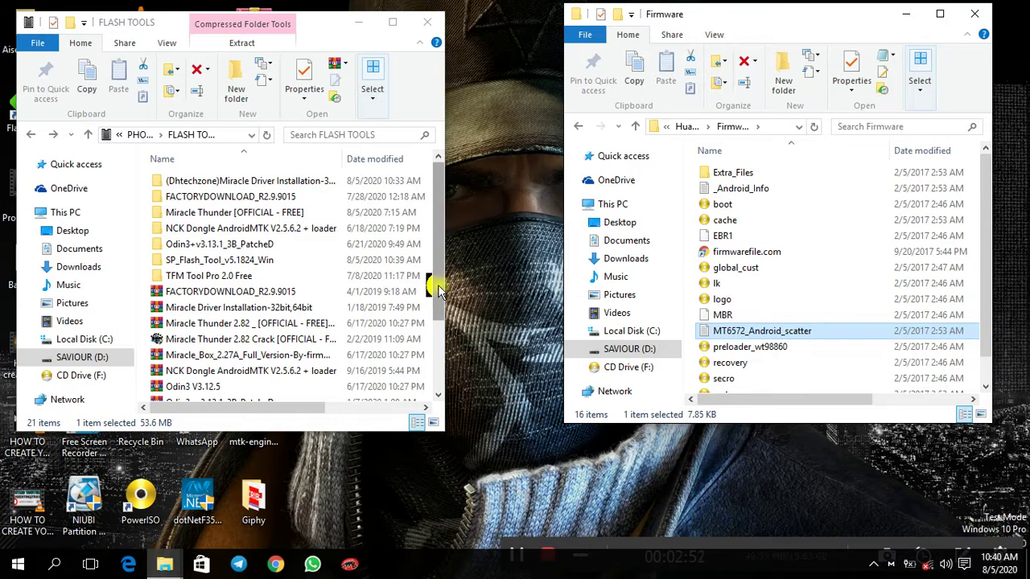
click(193, 264)
double_click(193, 264)
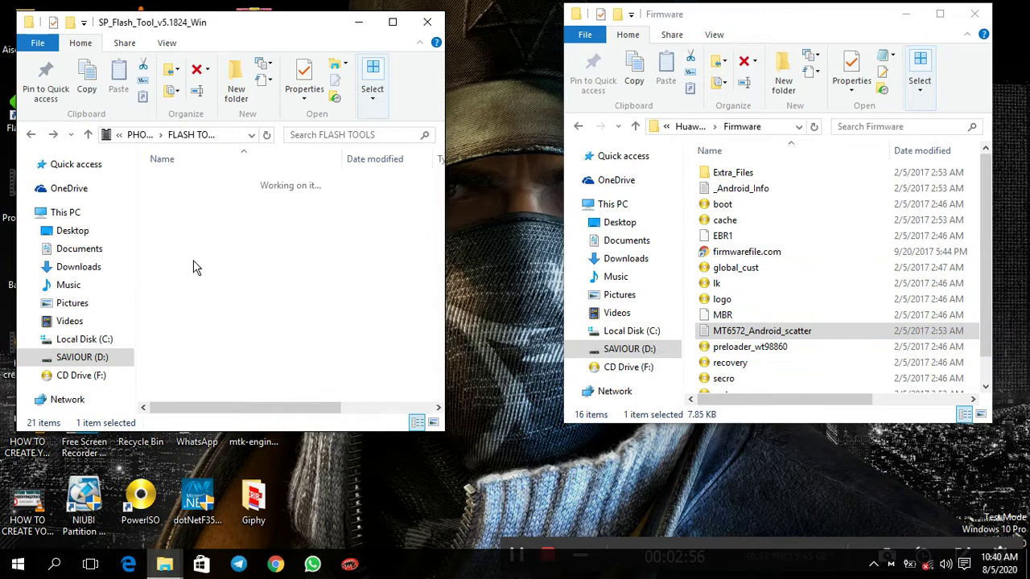
click(194, 181)
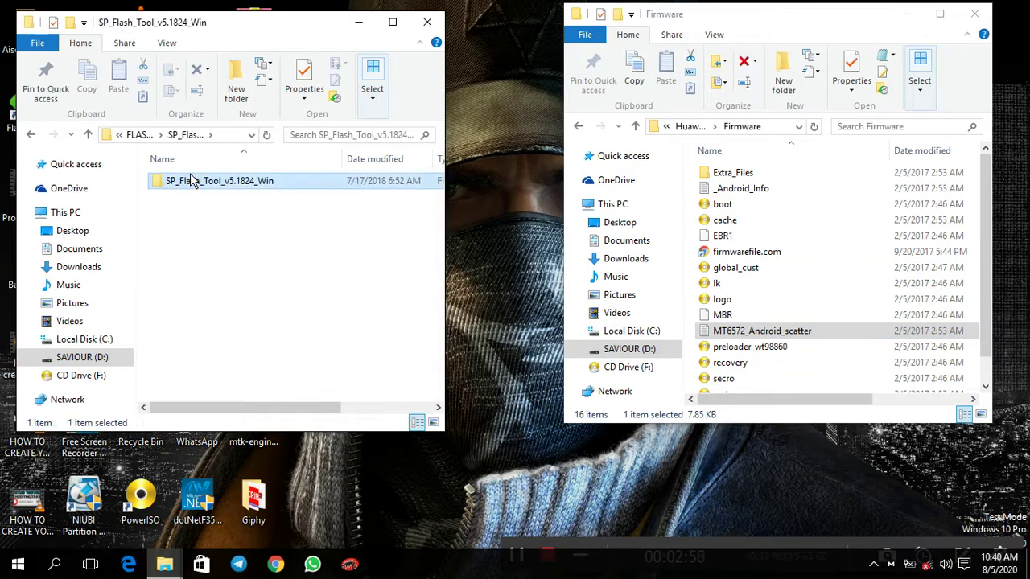
click(197, 183)
click(325, 178)
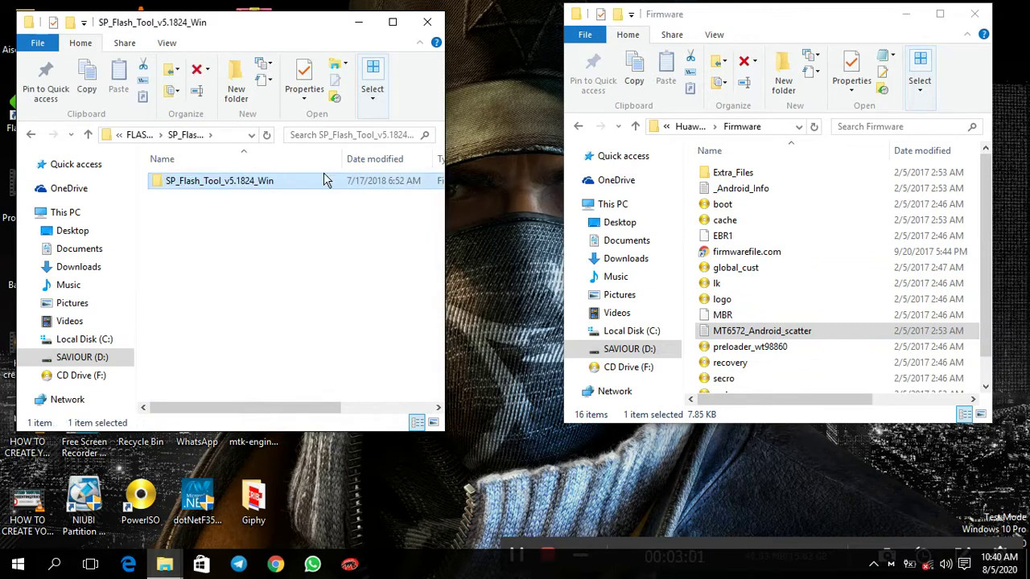
double_click(324, 177)
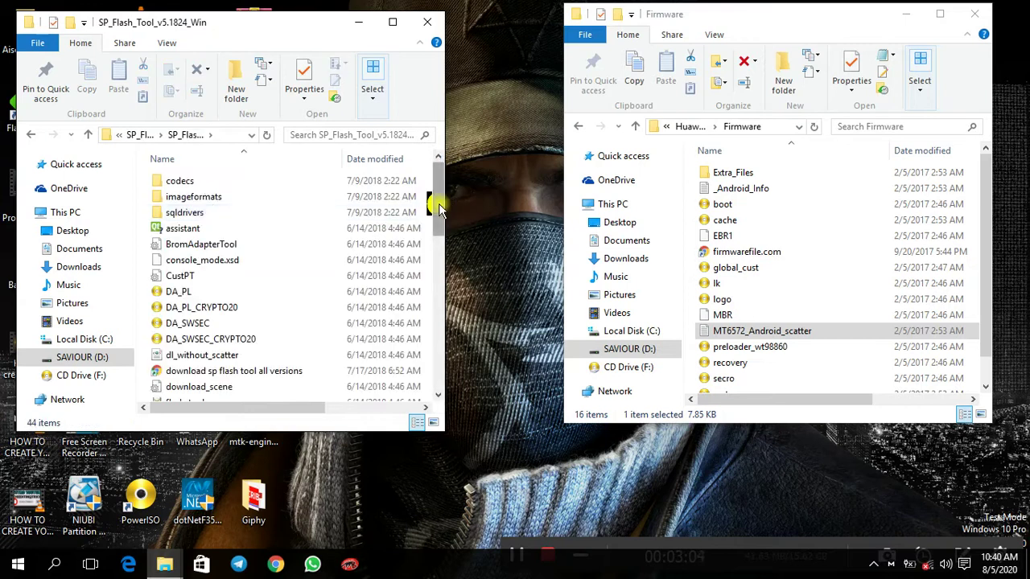
- Launch the flash_tool application from the extracted SP Flash Tool folder
scroll(438, 209, down, 3)
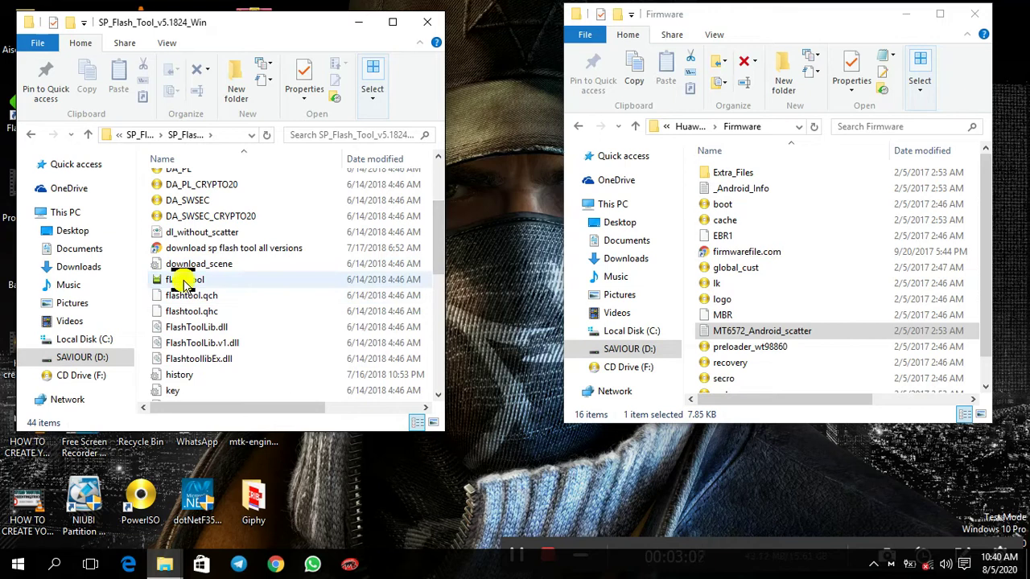
click(184, 282)
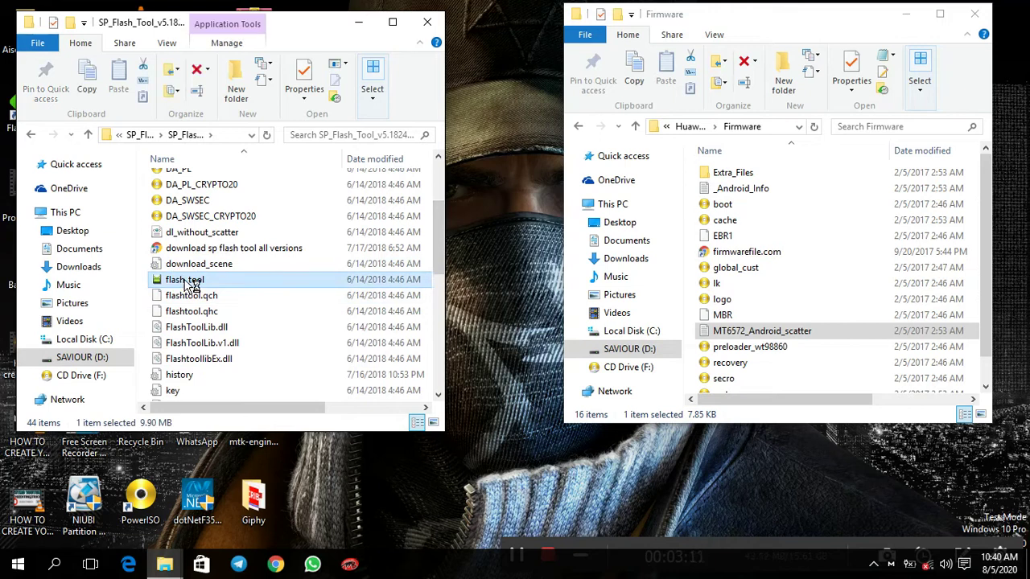
double_click(190, 286)
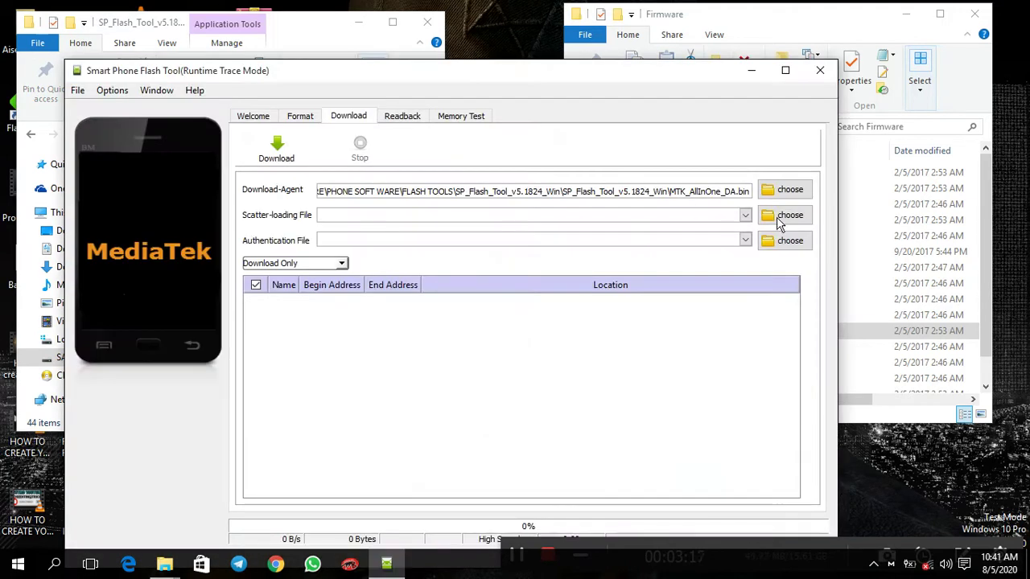
- Start choosing the scatter-loading file and go up from the flash tool folder to the PHONE SOFT WARE folder
click(781, 220)
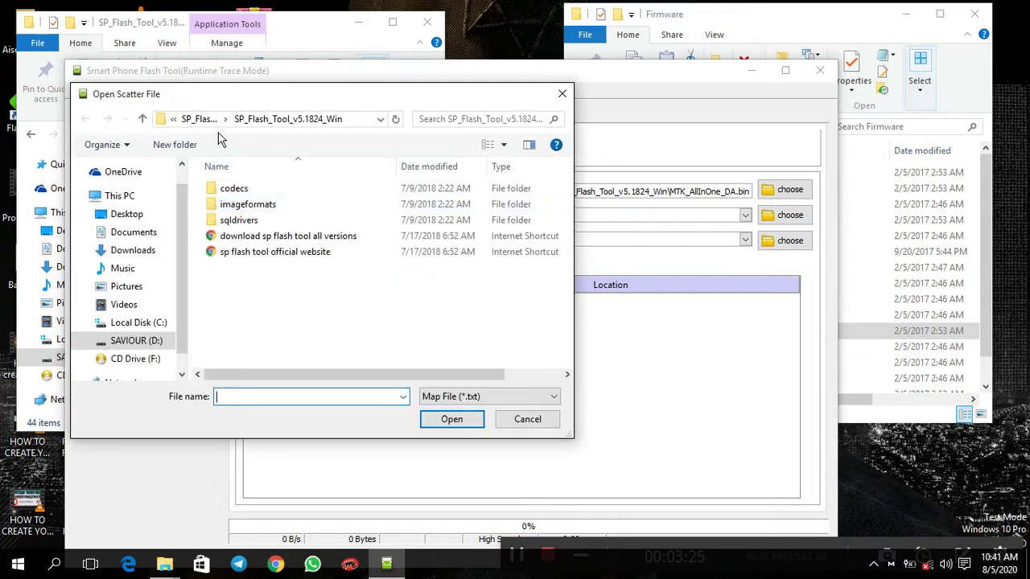
click(187, 119)
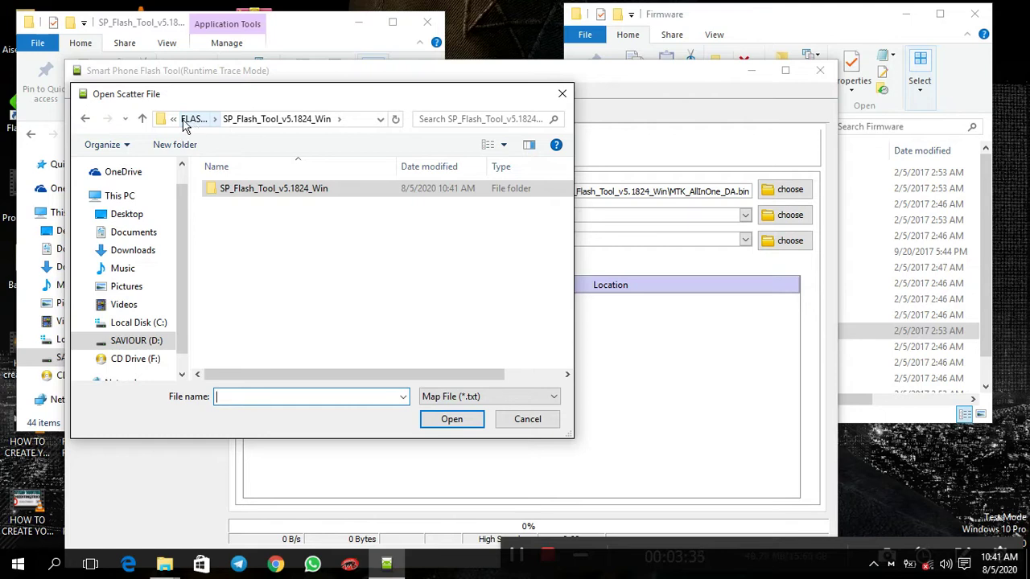
click(173, 121)
click(214, 120)
click(185, 127)
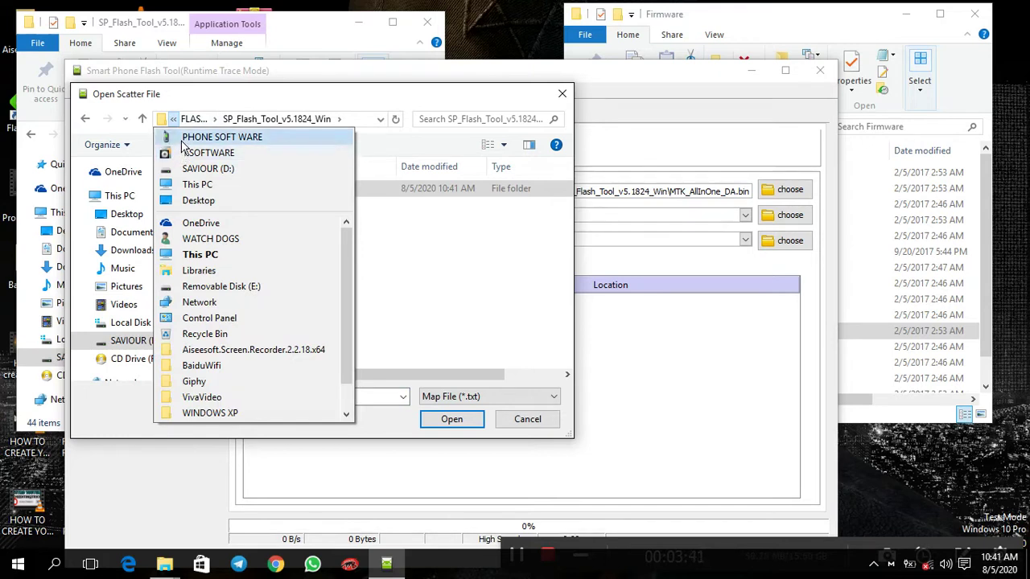
click(187, 138)
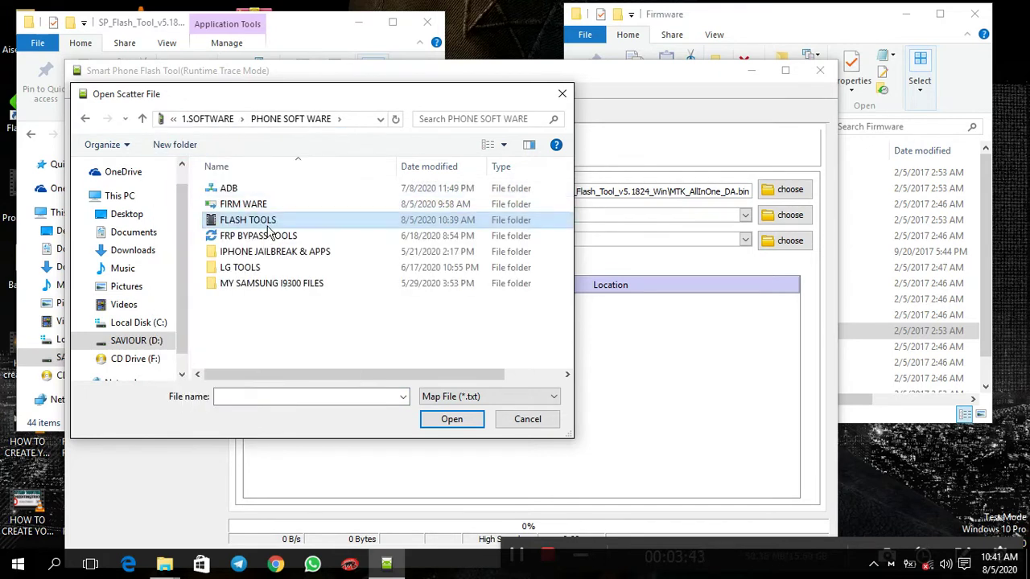
- Open the FIRM WARE folder and go into the Huawei Y360-U82 MT6572_24022016_4.4.2 package folder
click(247, 217)
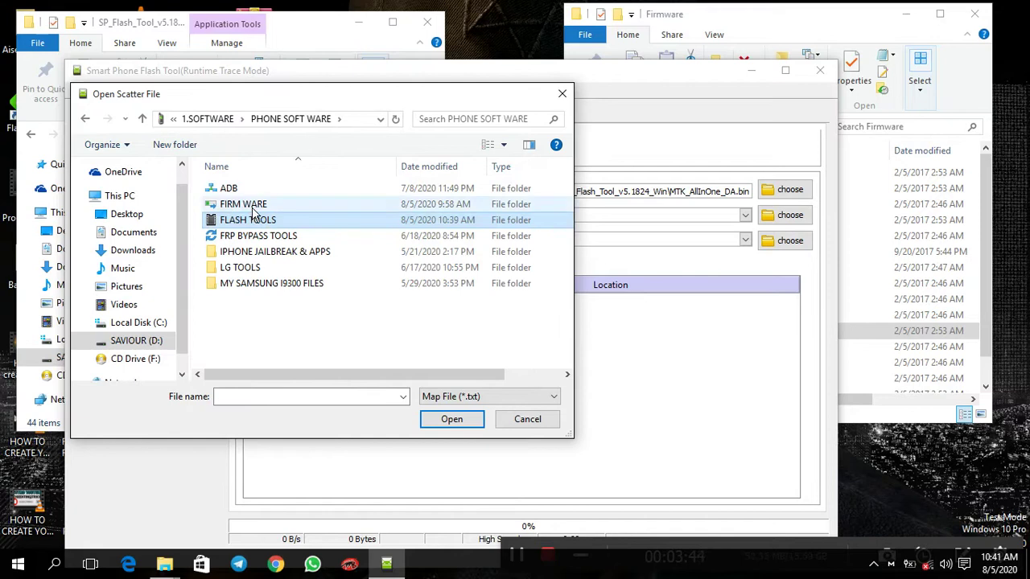
click(254, 206)
double_click(254, 206)
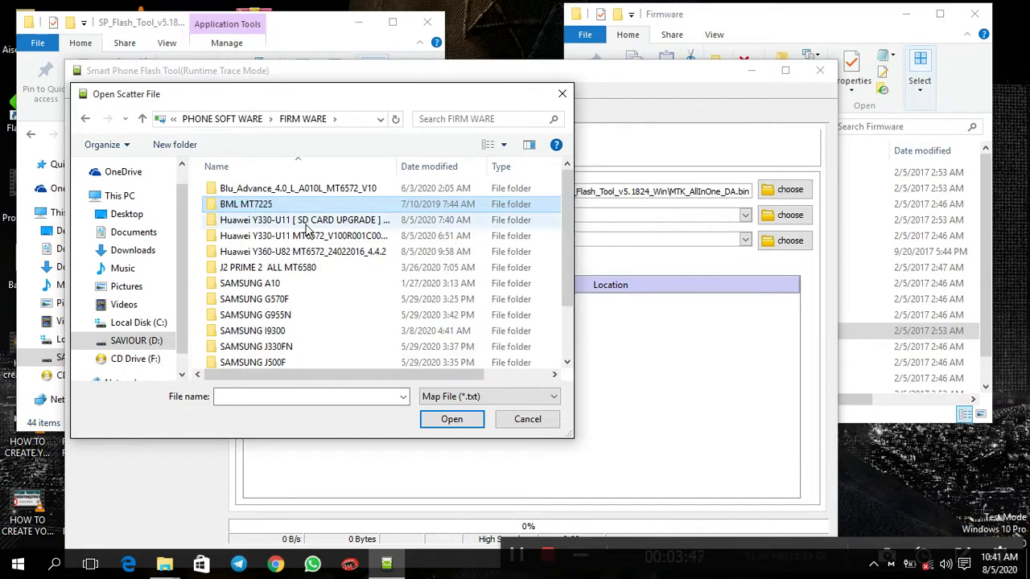
click(261, 252)
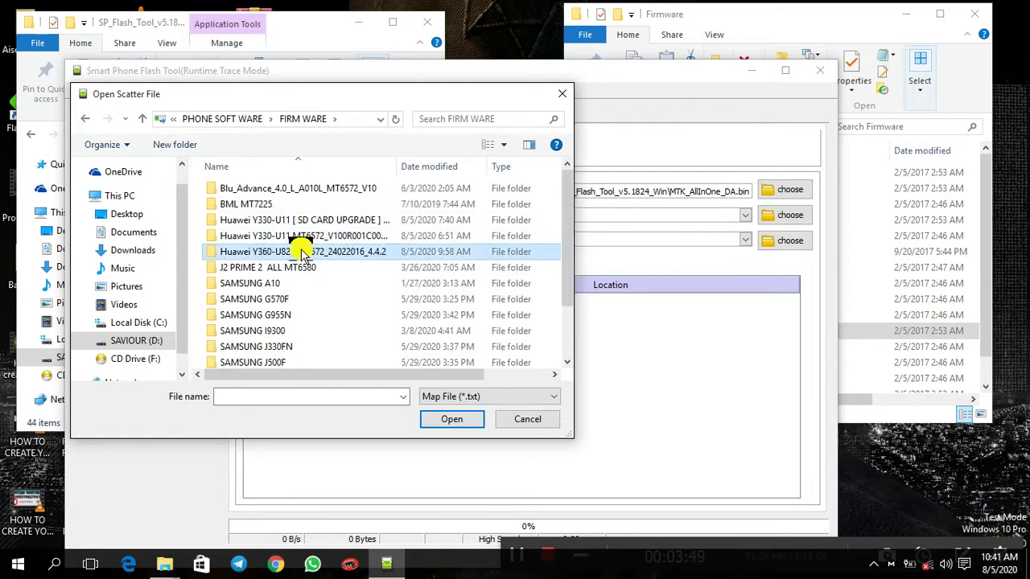
double_click(301, 252)
- Open the inner Huawei_Y360-U82_MT6572_24022016_4.4.2 folder and its Firmware folder
click(271, 188)
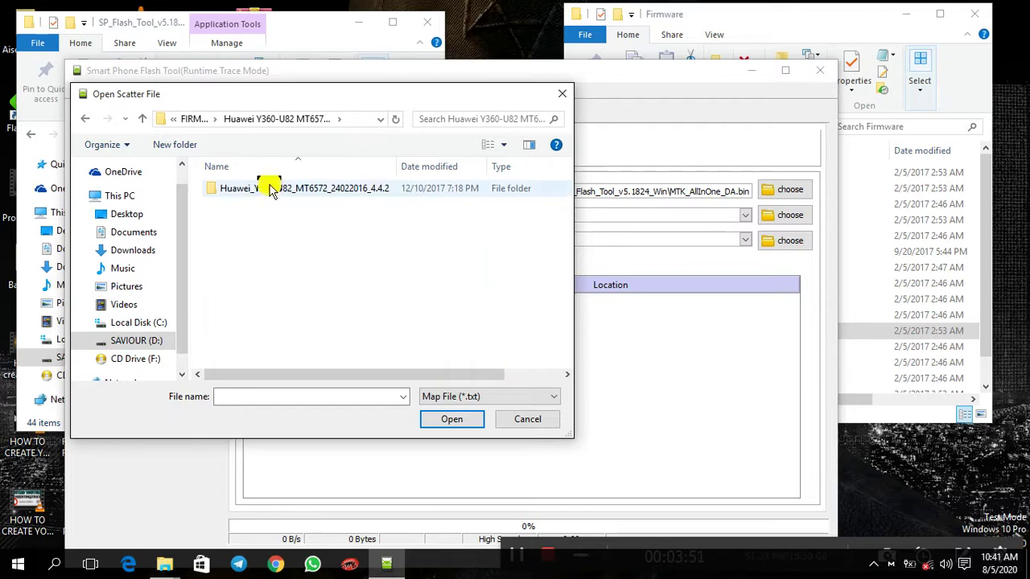
click(372, 228)
click(375, 196)
double_click(374, 196)
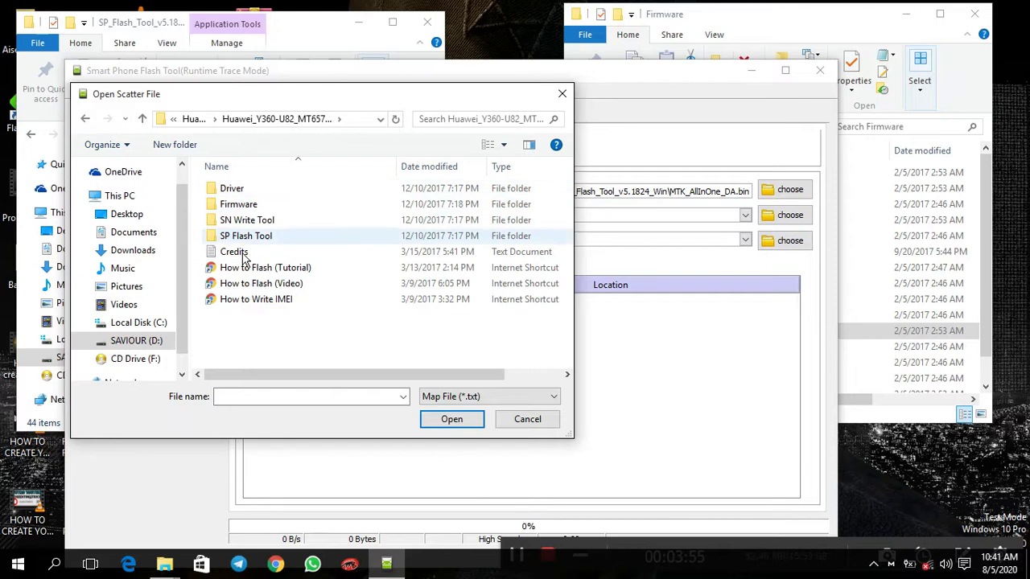
double_click(233, 204)
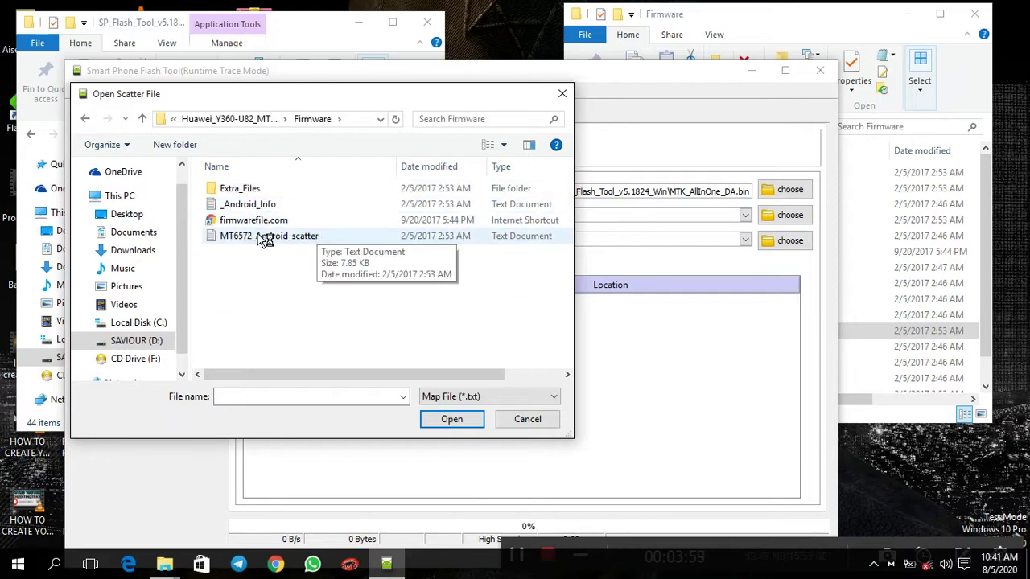
- Load MT6572_Android_scatter from the Firmware folder as the scatter-loading file, after comparing it with the files in the Explorer window
click(261, 238)
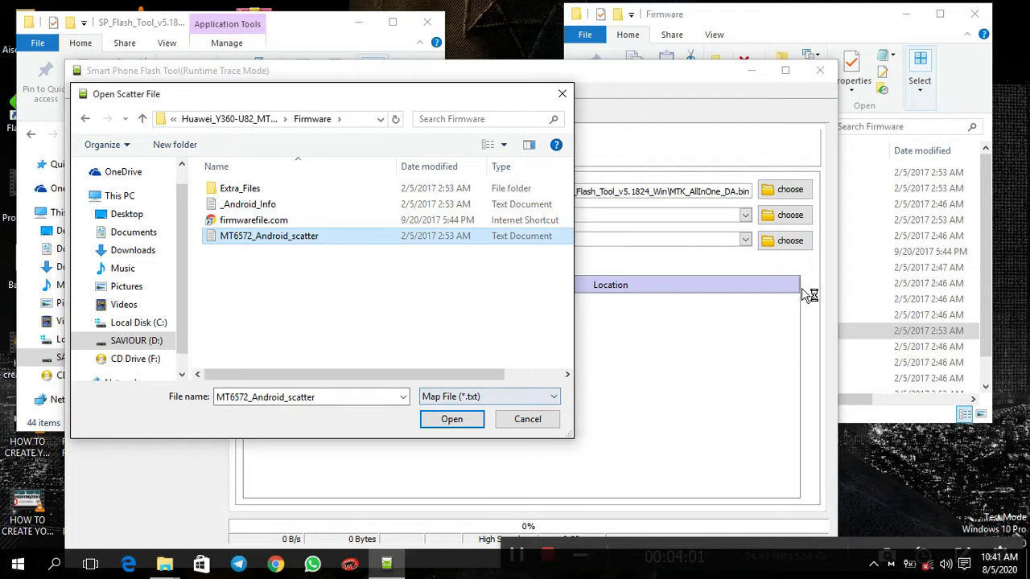
click(790, 18)
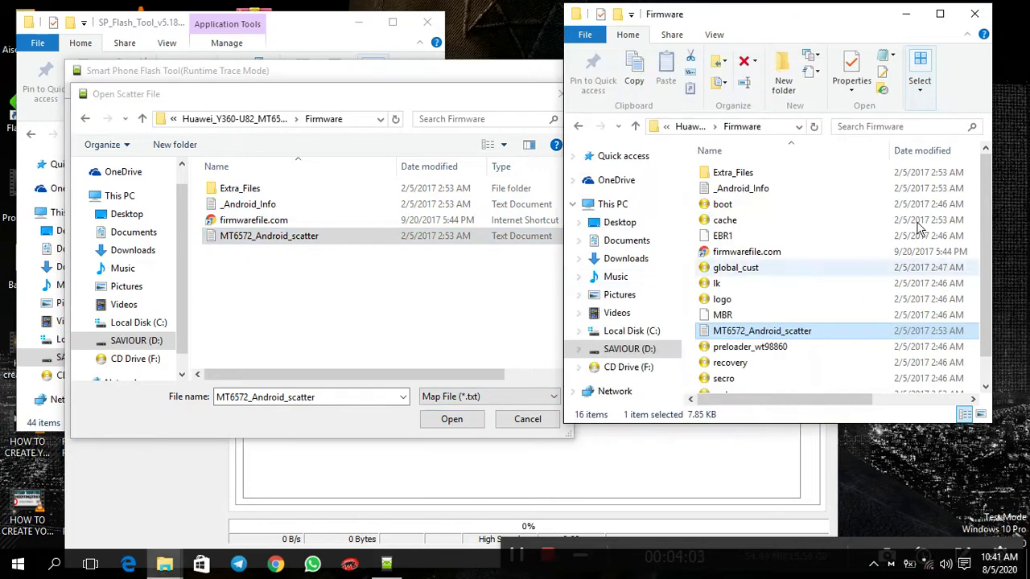
scroll(984, 242, down, 1)
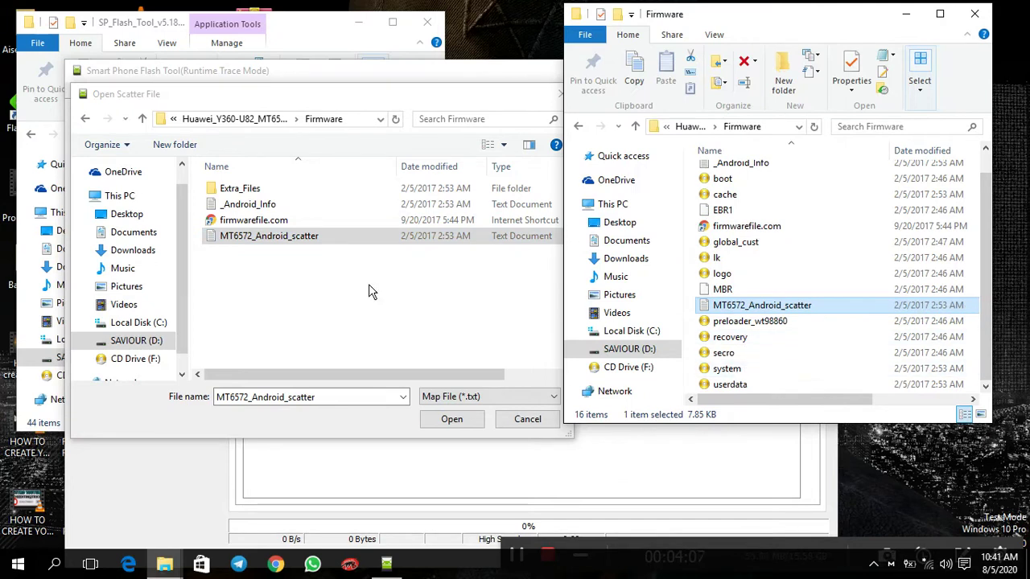
double_click(287, 235)
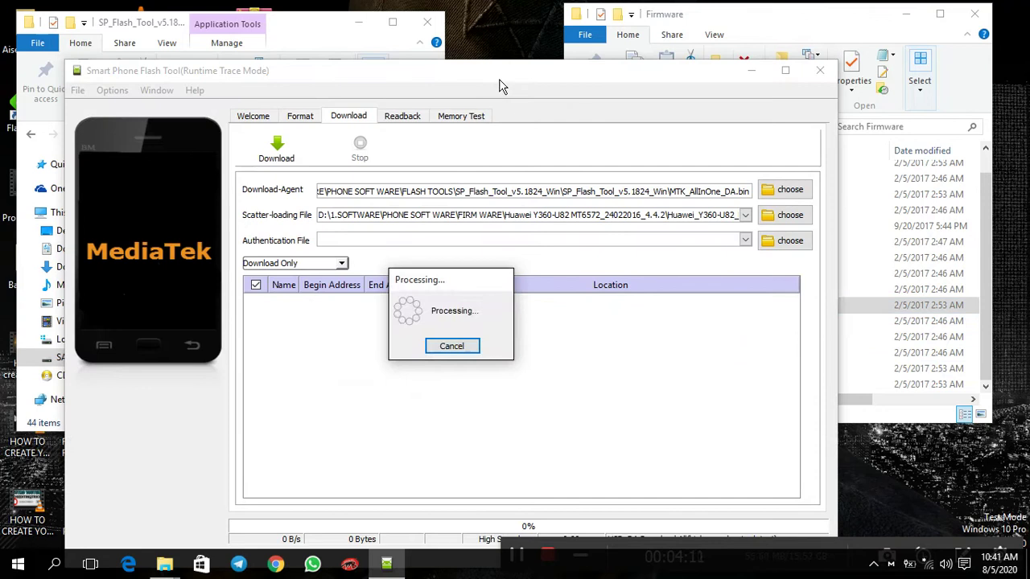
- Set the flashing mode to Format All + Download, moving the flash tool window up so it is fully in view
drag(520, 79, 518, 47)
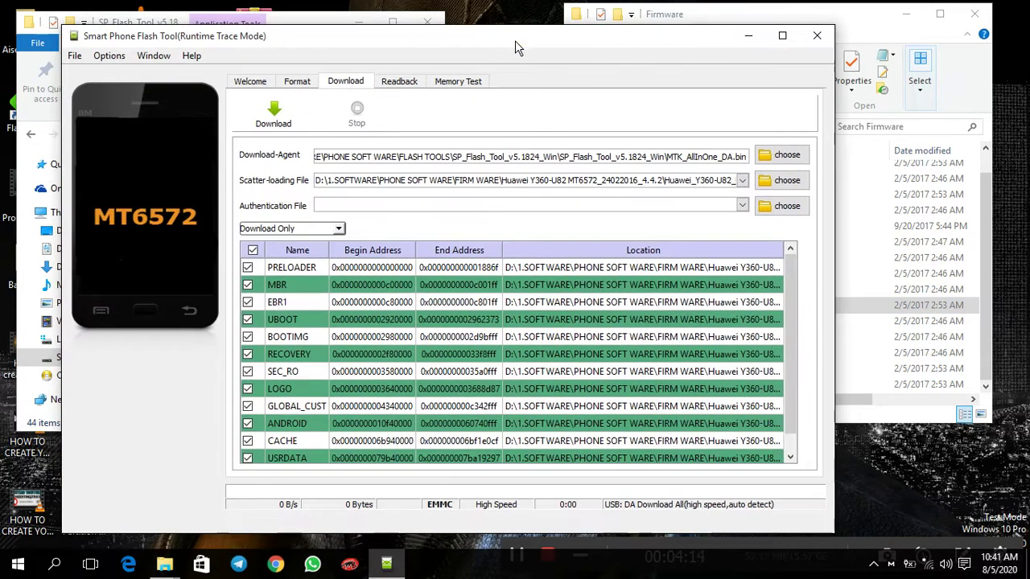
click(340, 230)
click(291, 240)
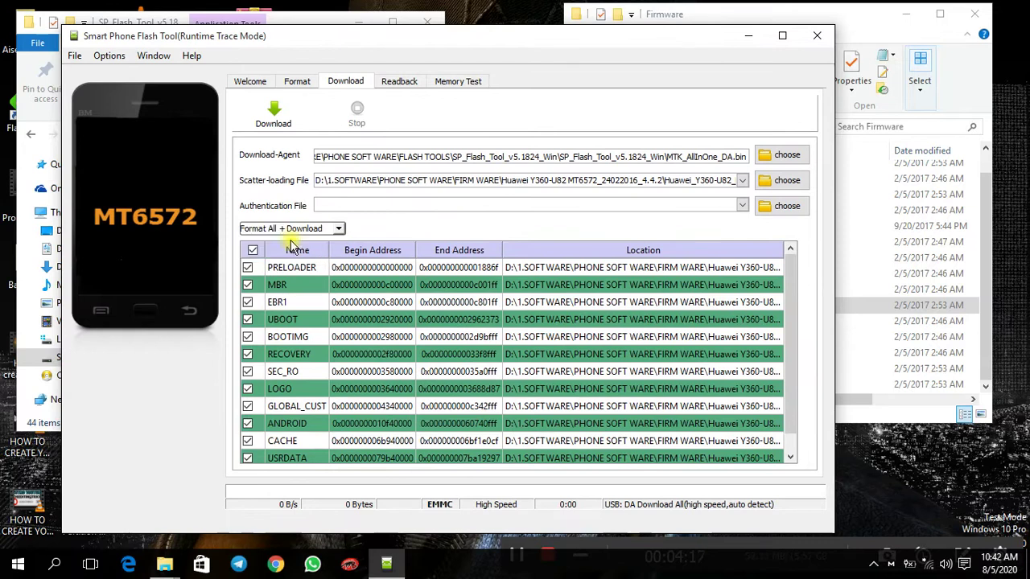
- Start downloading the firmware to the phone and dismiss the error dialog
click(273, 121)
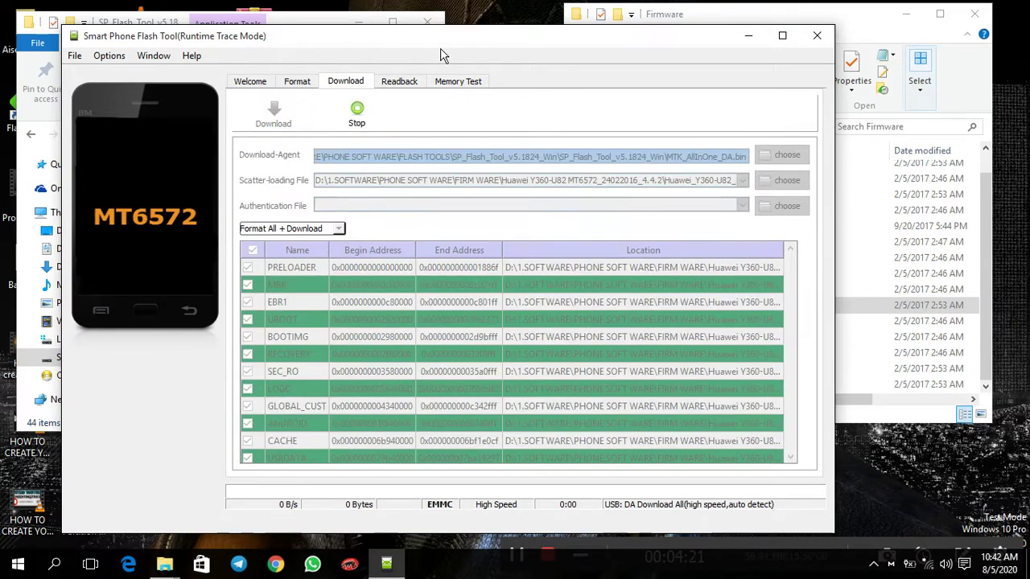
drag(444, 47, 447, 35)
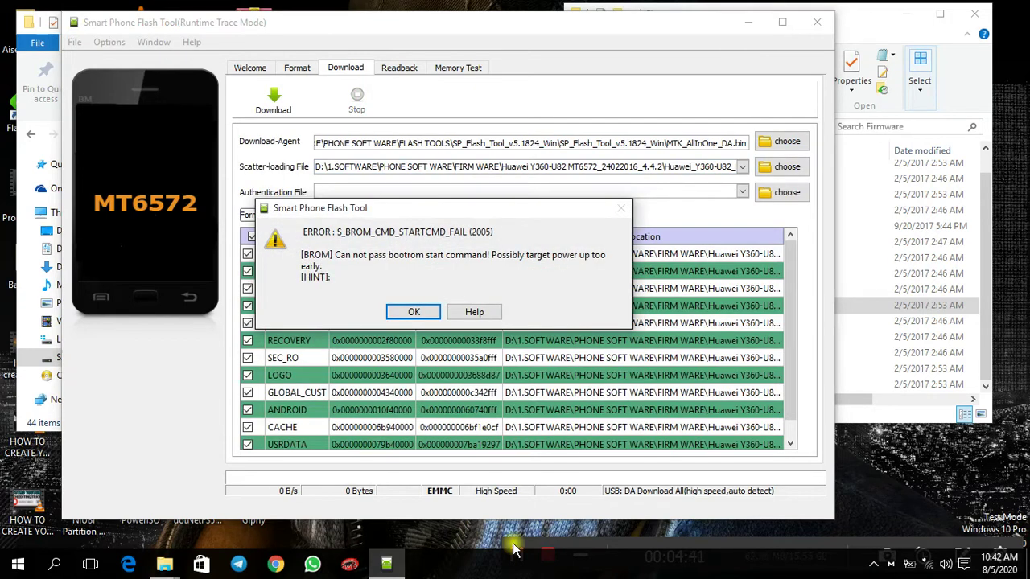
key(Return)
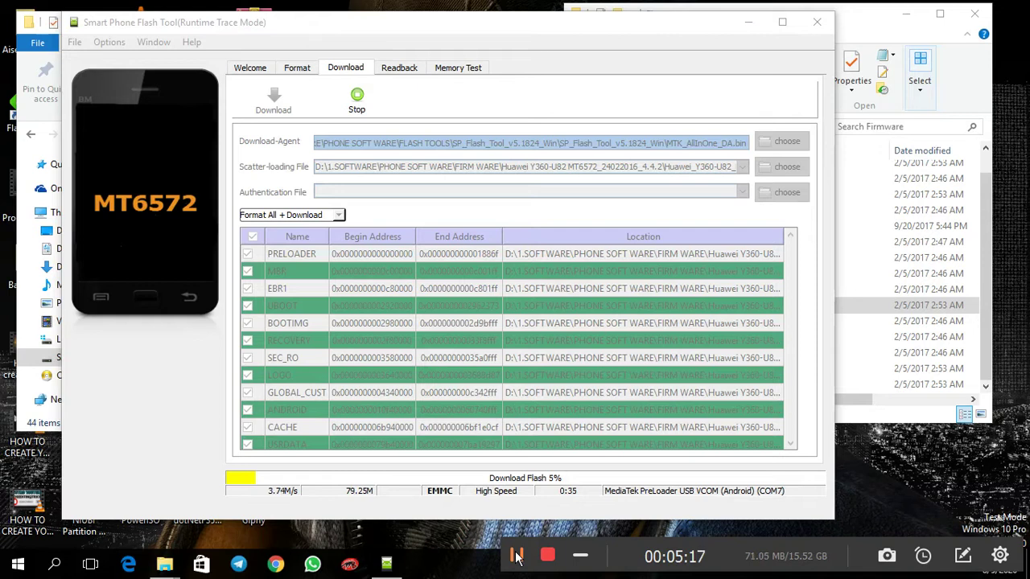
click(516, 555)
click(517, 555)
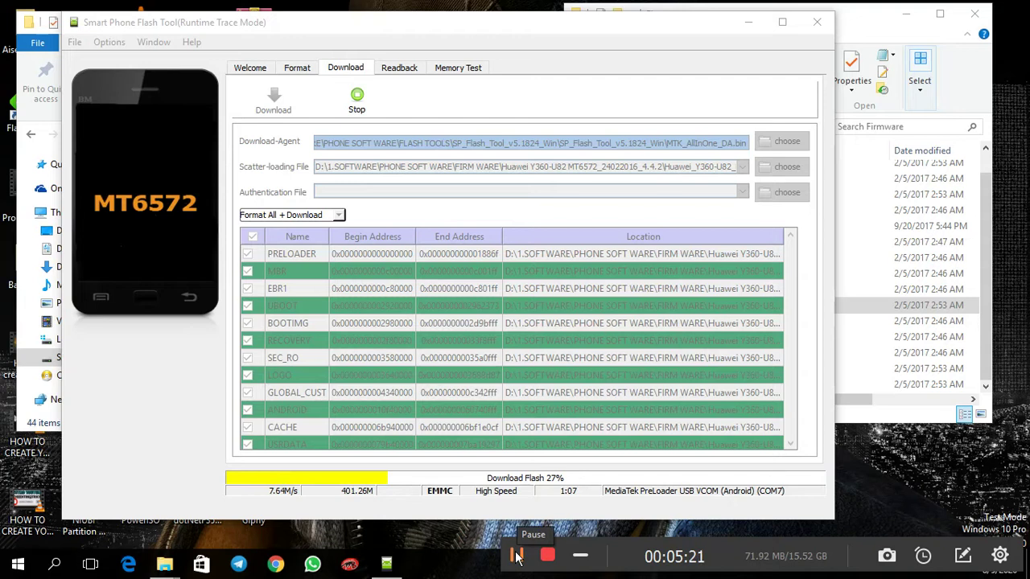
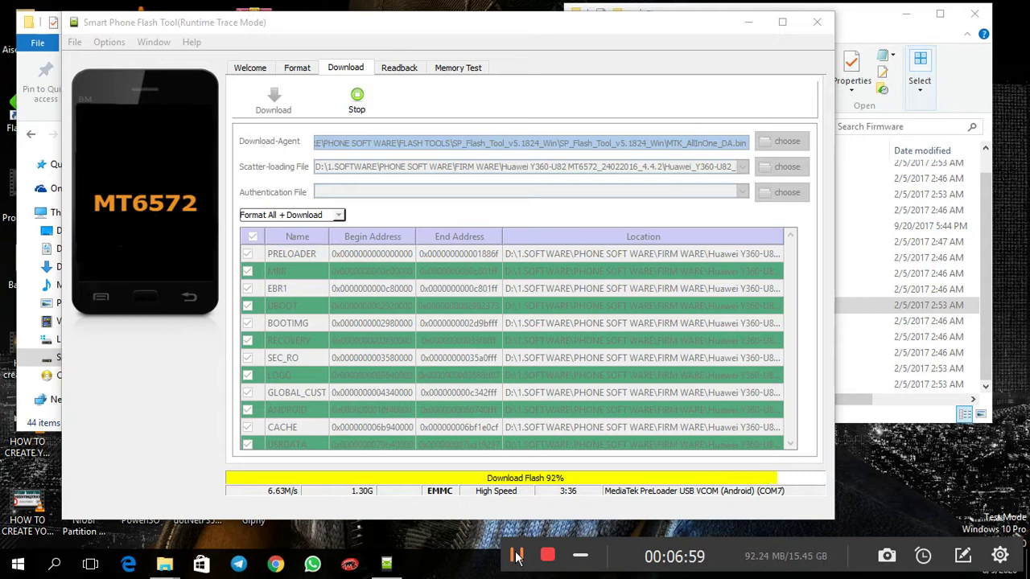
click(517, 556)
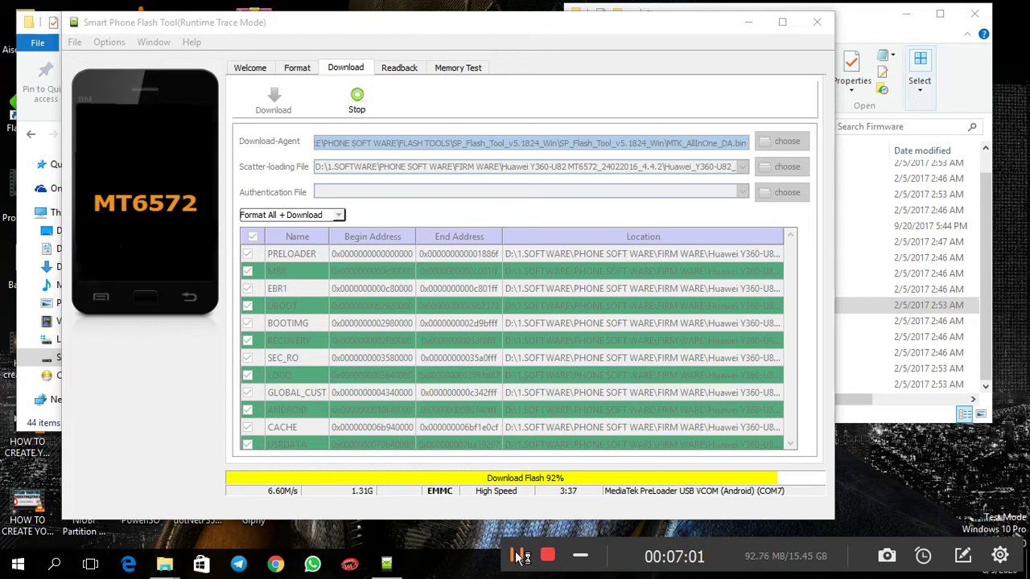